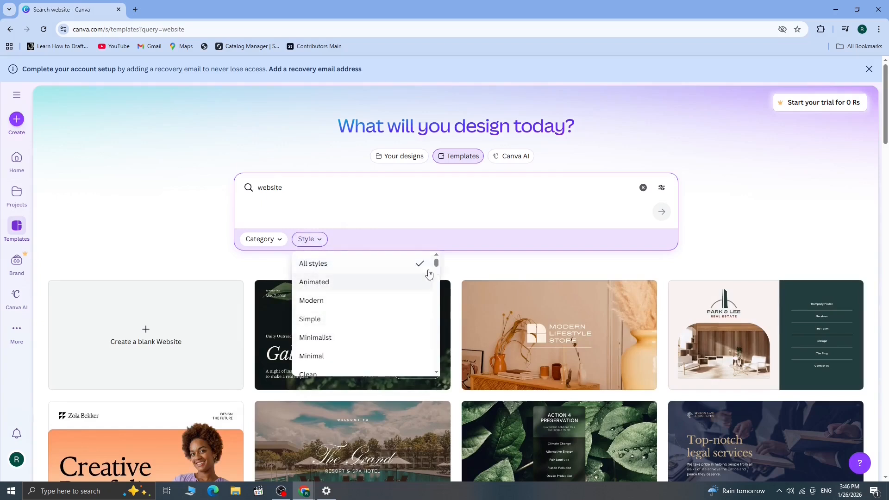
Filter the website templates by the Animated style and the Website category
{"action": "mouse_move", "coordinate": [437, 261]}
{"action": "left_mouse_down"}
{"action": "mouse_move", "coordinate": [437, 272]}
{"action": "mouse_move", "coordinate": [434, 256]}
{"action": "left_mouse_up"}
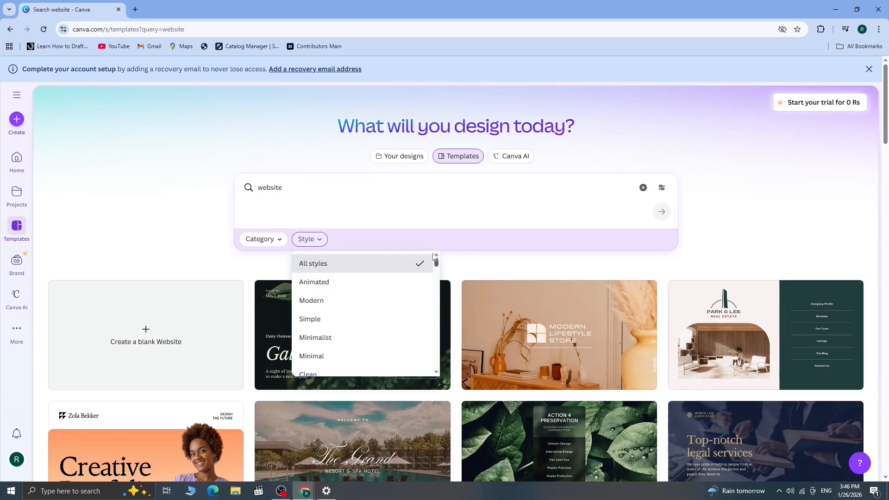
{"action": "left_click", "coordinate": [340, 282]}
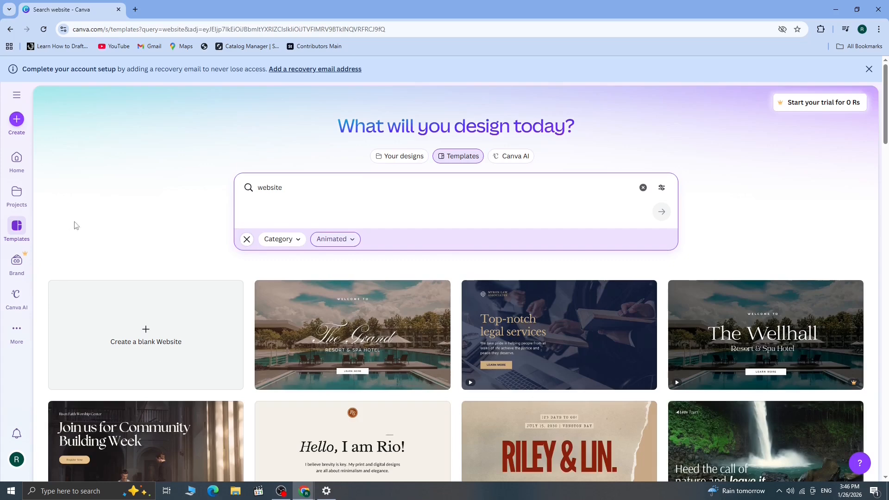
{"action": "left_click", "coordinate": [287, 240]}
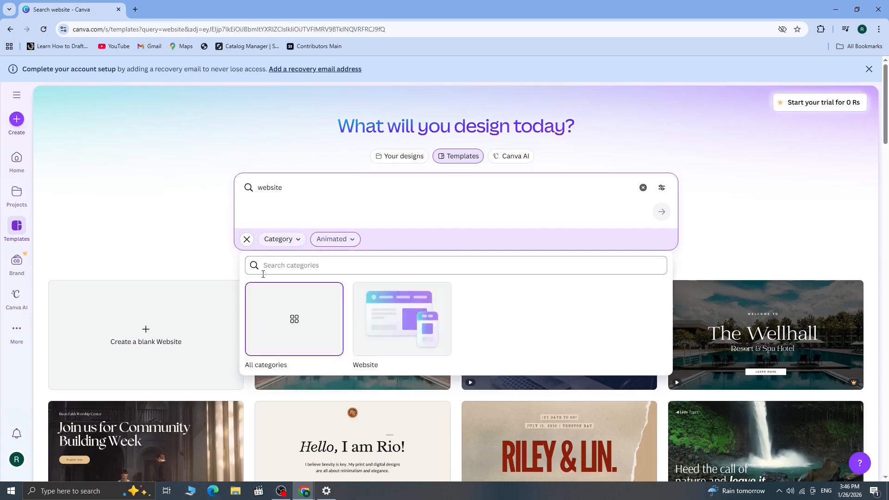
{"action": "left_click", "coordinate": [402, 345]}
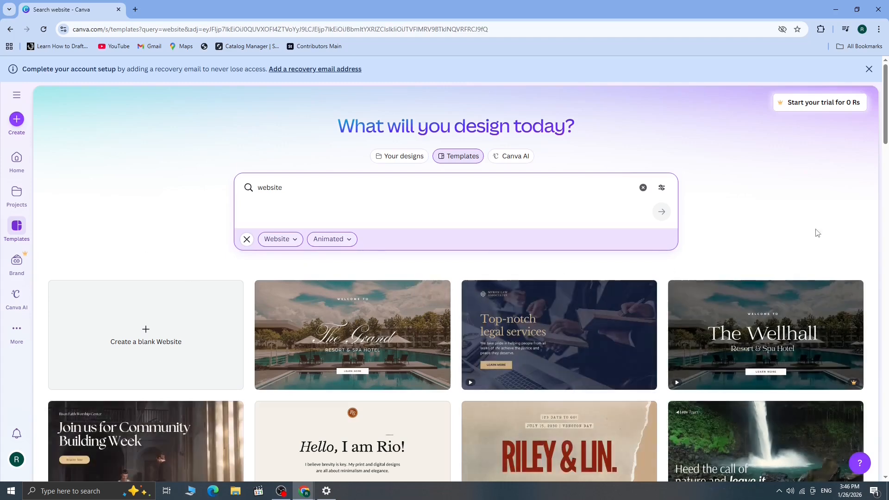
Browse the filtered animated website templates and preview several of their thumbnails
{"action": "left_click_drag", "start_coordinate": [886, 124], "coordinate": [885, 151]}
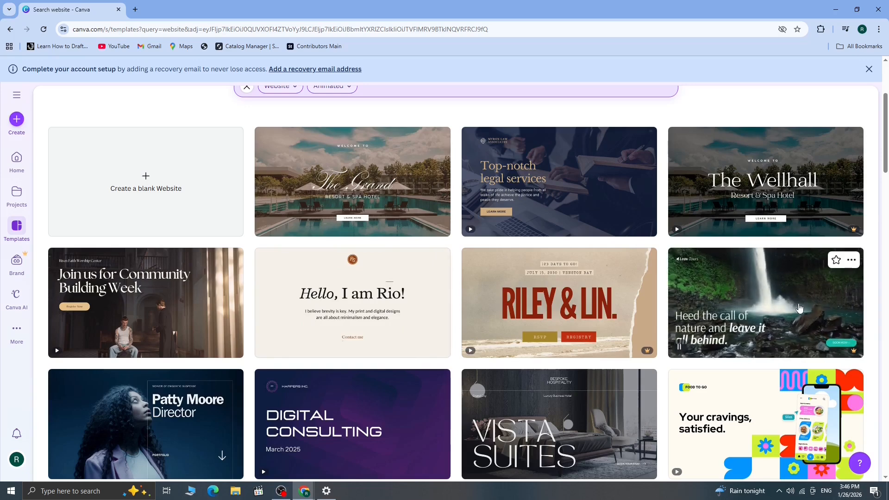
{"action": "left_click_drag", "start_coordinate": [886, 150], "coordinate": [888, 257]}
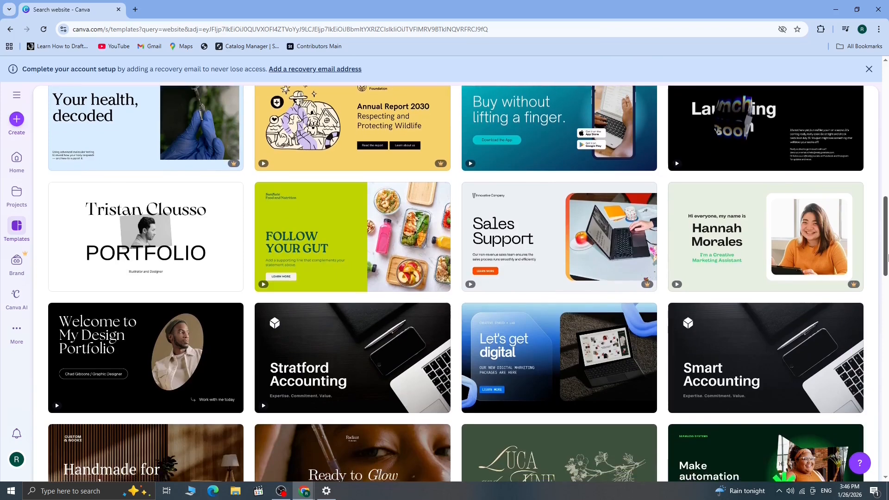
{"action": "mouse_move", "coordinate": [95, 385]}
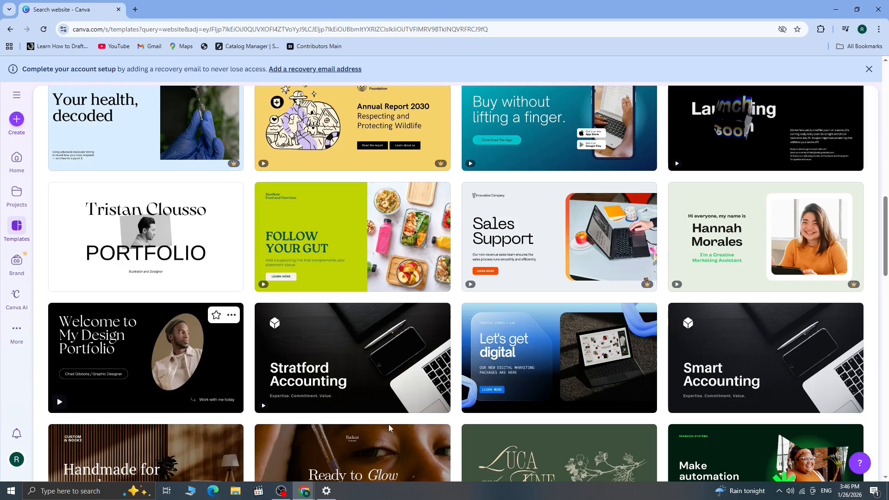
{"action": "left_click_drag", "start_coordinate": [887, 227], "coordinate": [888, 278]}
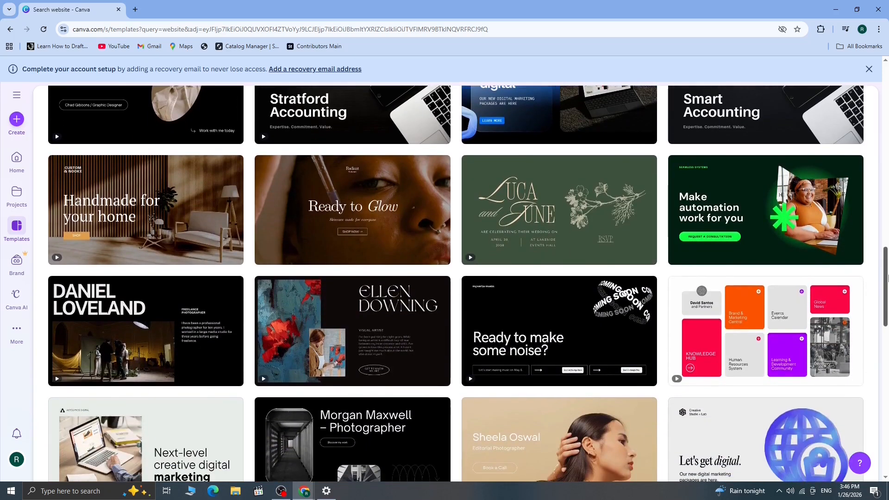
{"action": "mouse_move", "coordinate": [375, 233]}
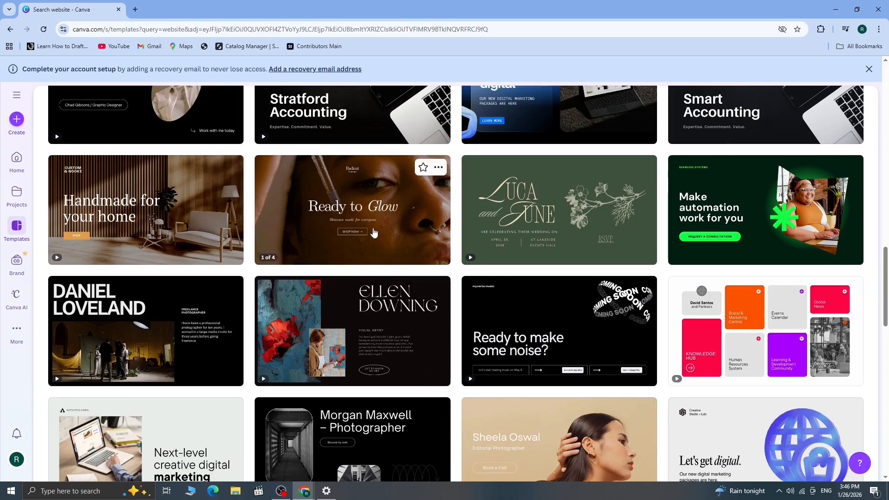
{"action": "mouse_move", "coordinate": [145, 341]}
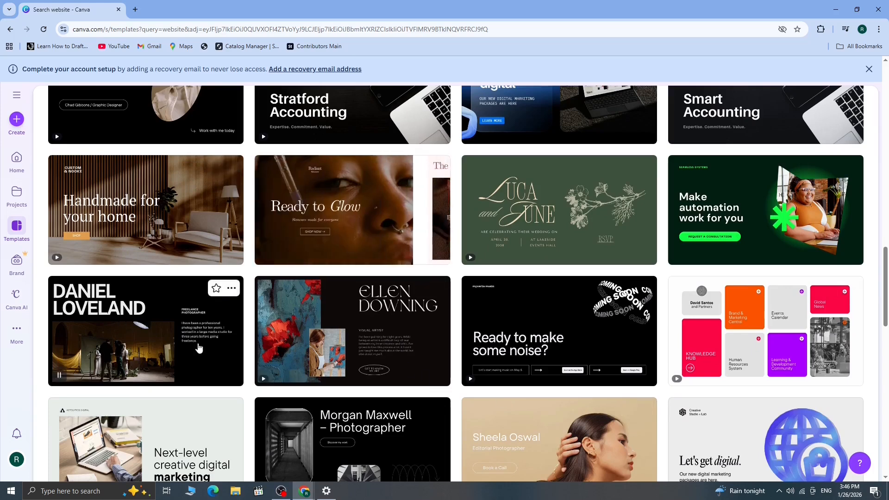
{"action": "left_click_drag", "start_coordinate": [887, 287], "coordinate": [888, 111]}
Open the "Church Website in Light Brown Cream Photocentric Elegant Style" template for customizing in the editor
{"action": "mouse_move", "coordinate": [73, 367]}
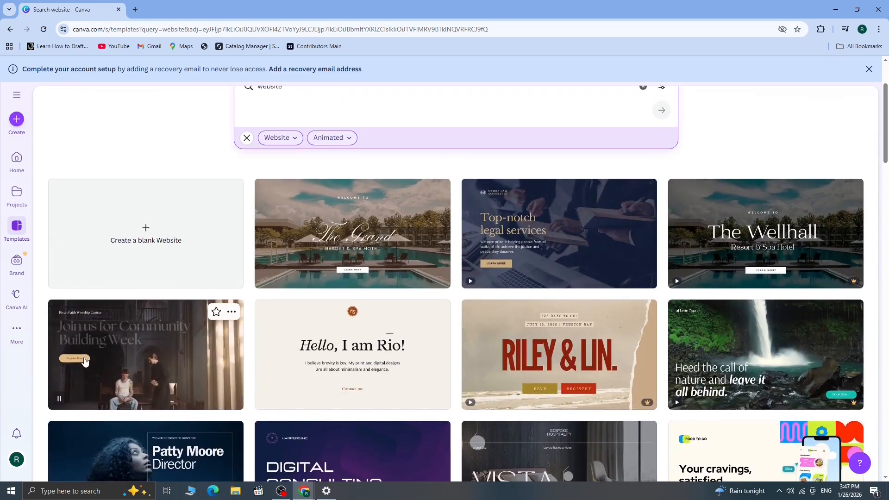
{"action": "left_click", "coordinate": [153, 354]}
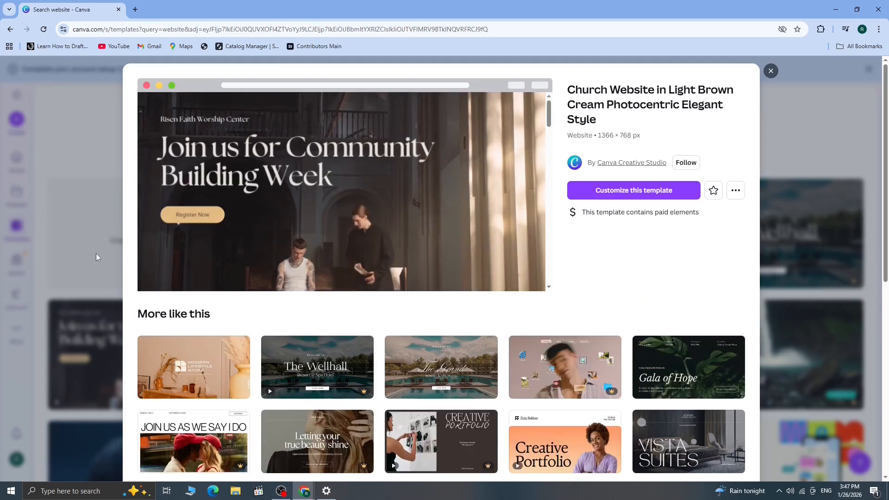
{"action": "left_click", "coordinate": [616, 193]}
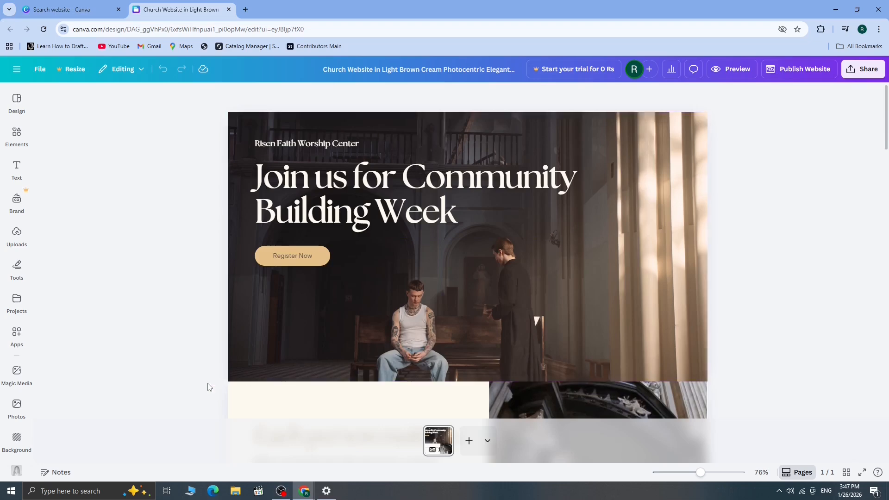
Play and pause the background video of the "Join us for Community Building Week" section to preview it
{"action": "left_click_drag", "start_coordinate": [887, 125], "coordinate": [886, 105]}
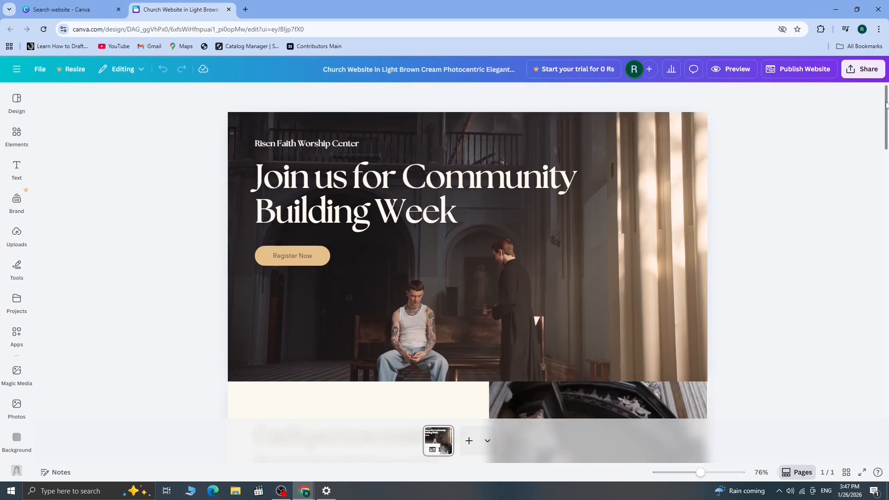
{"action": "left_click", "coordinate": [461, 291]}
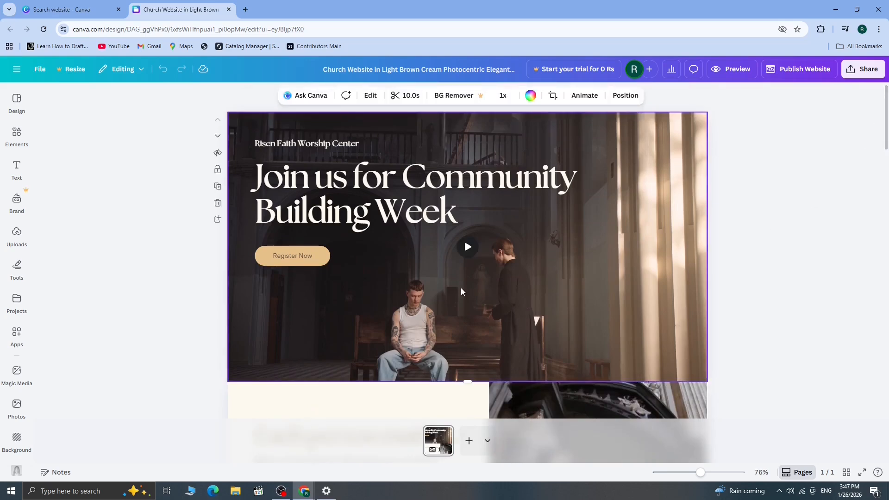
{"action": "left_click", "coordinate": [467, 250]}
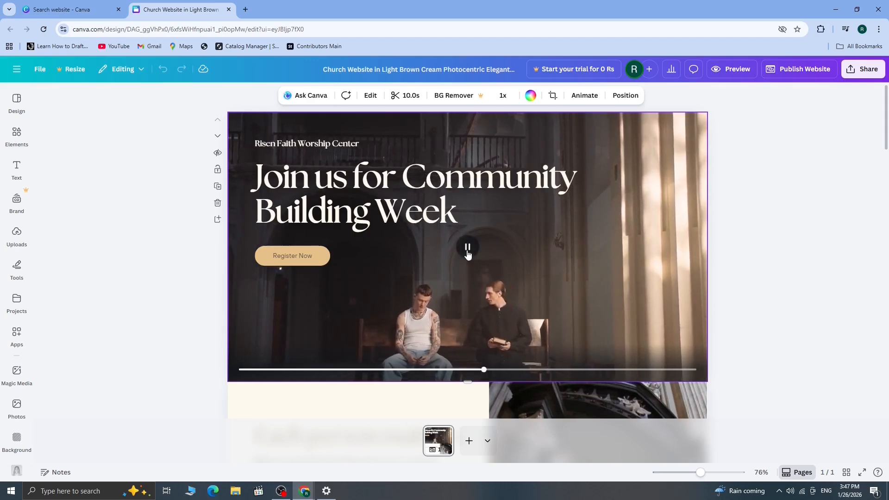
{"action": "left_click", "coordinate": [467, 248]}
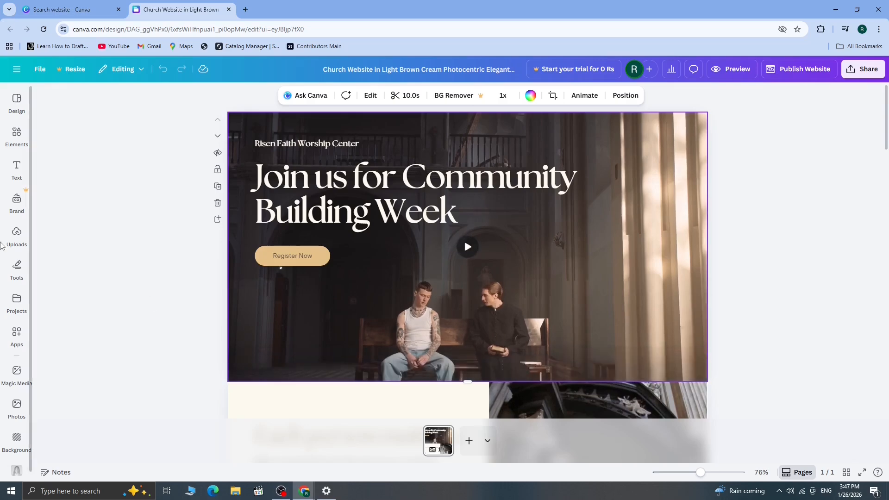
{"action": "left_click", "coordinate": [28, 239]}
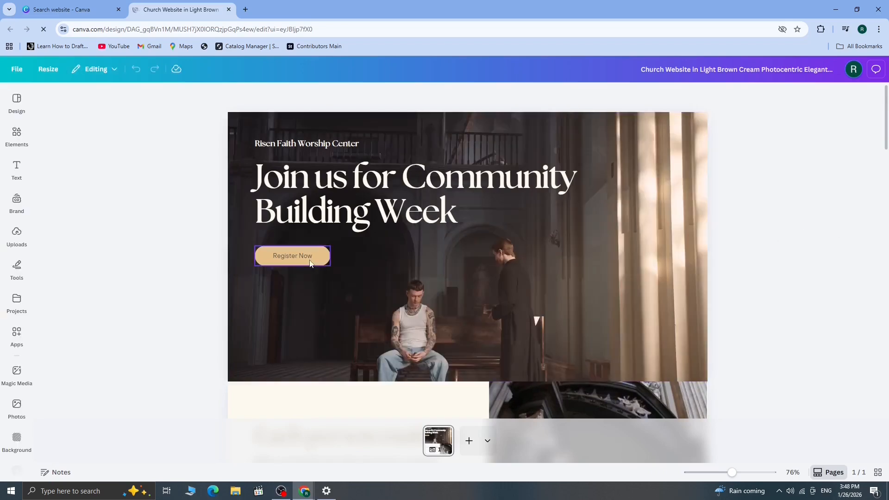
Open the link settings of the Register Now button
{"action": "left_click", "coordinate": [295, 257]}
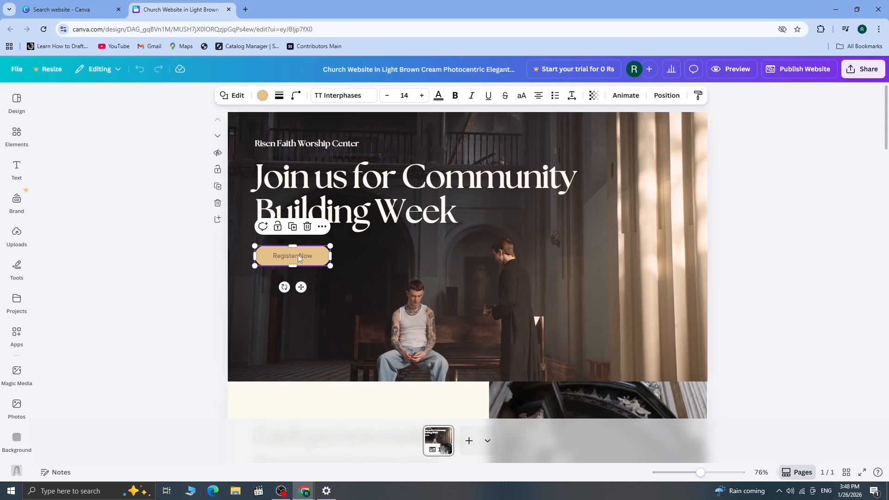
{"action": "left_click", "coordinate": [306, 228]}
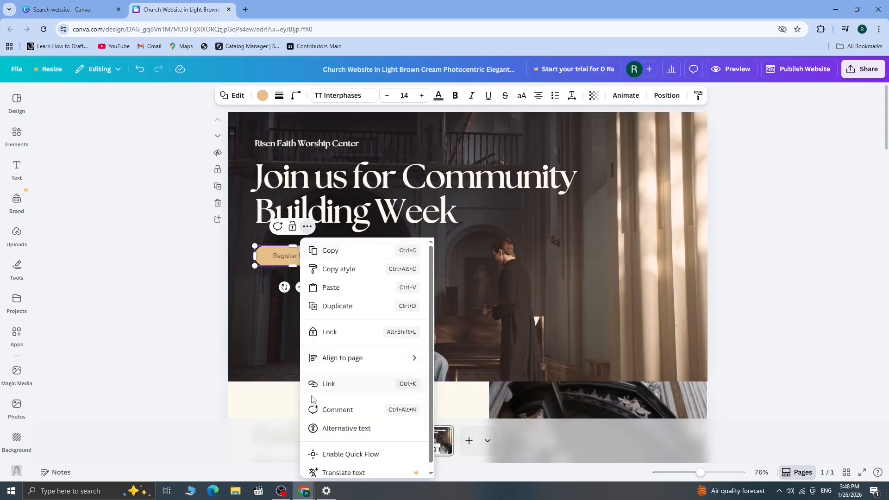
{"action": "left_click", "coordinate": [346, 393]}
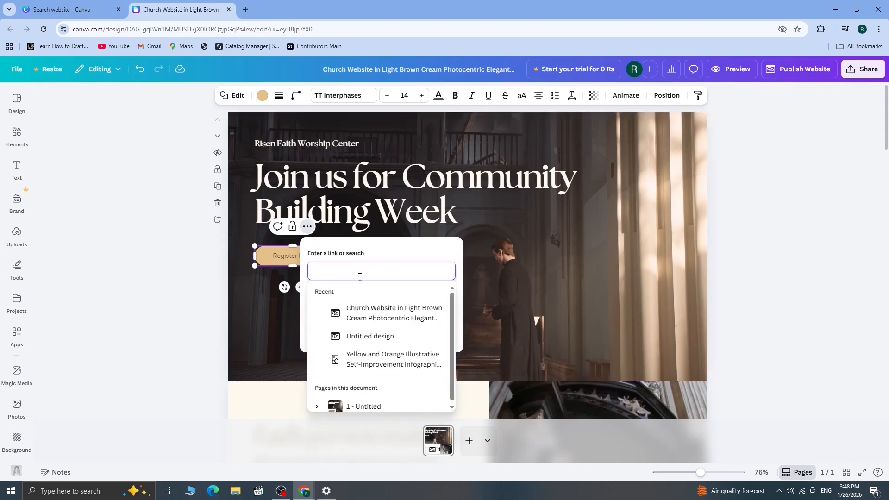
Search Google in a new tab for "event for helping community in us" and copy the address of Eventbrite's charity and causes party page
{"action": "left_click", "coordinate": [245, 10]}
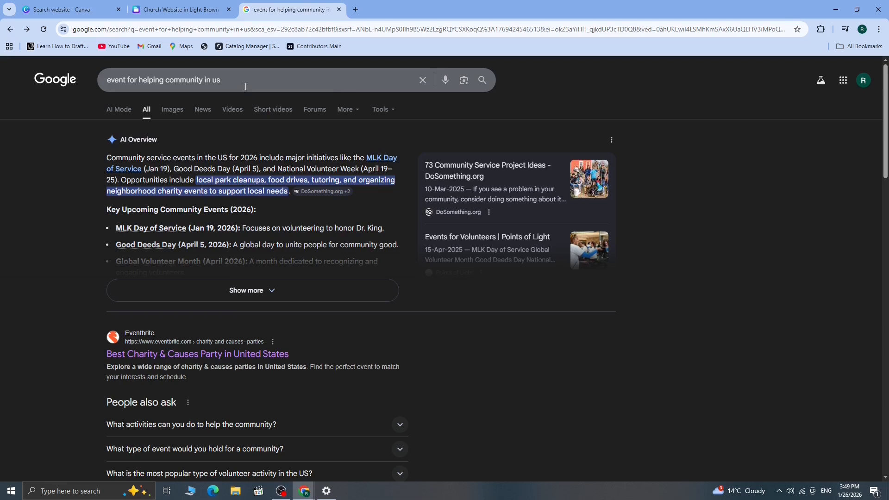
{"action": "left_click", "coordinate": [246, 353]}
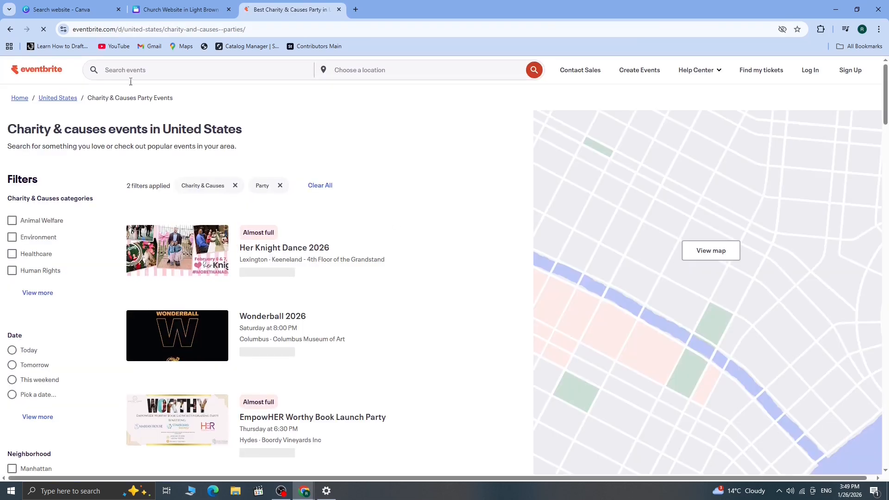
{"action": "left_click_drag", "start_coordinate": [258, 27], "coordinate": [71, 29]}
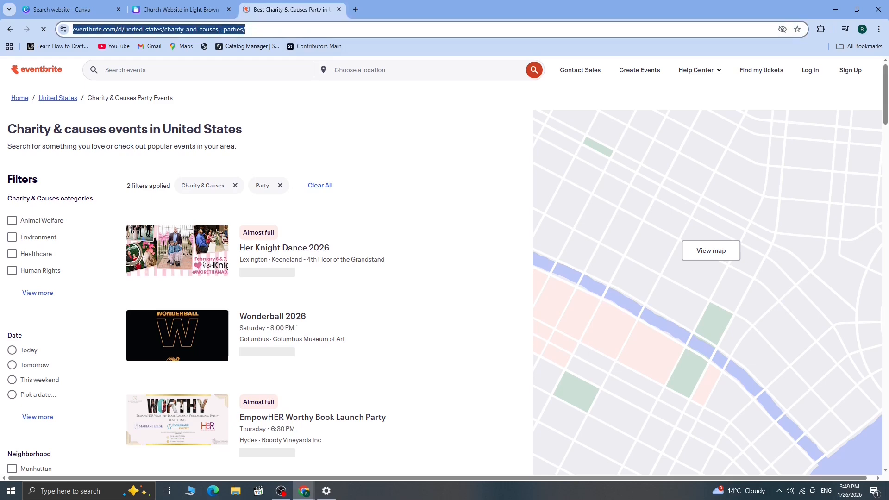
{"action": "right_click", "coordinate": [106, 29]}
{"action": "left_click", "coordinate": [148, 113]}
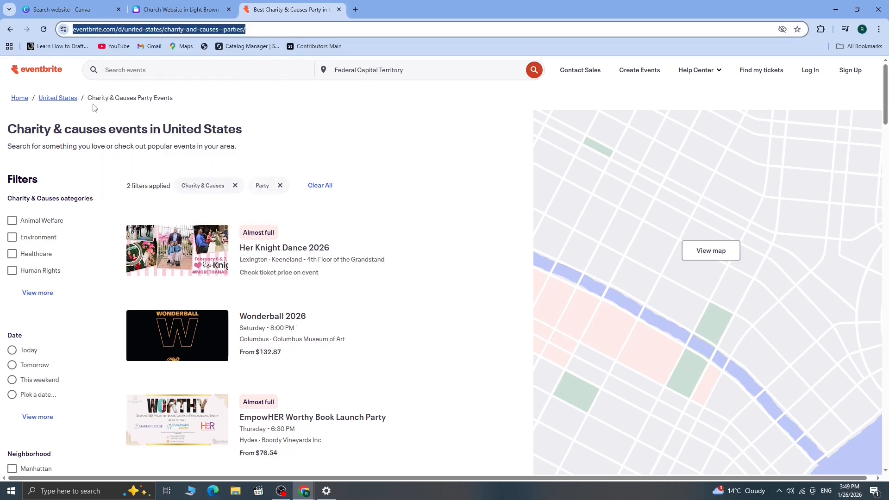
Back in the Canva design, link the Register Now button to the copied Eventbrite charity and causes parties address
{"action": "left_click", "coordinate": [170, 6]}
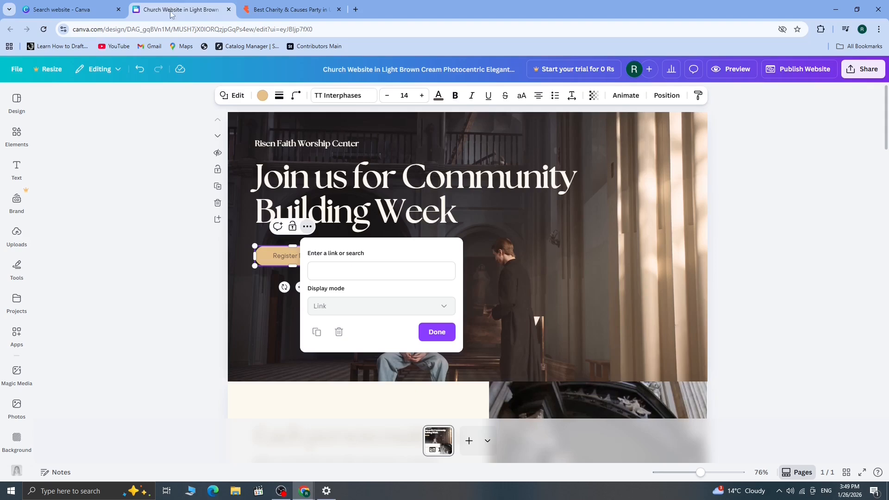
{"action": "right_click", "coordinate": [341, 272]}
{"action": "left_click", "coordinate": [360, 162]}
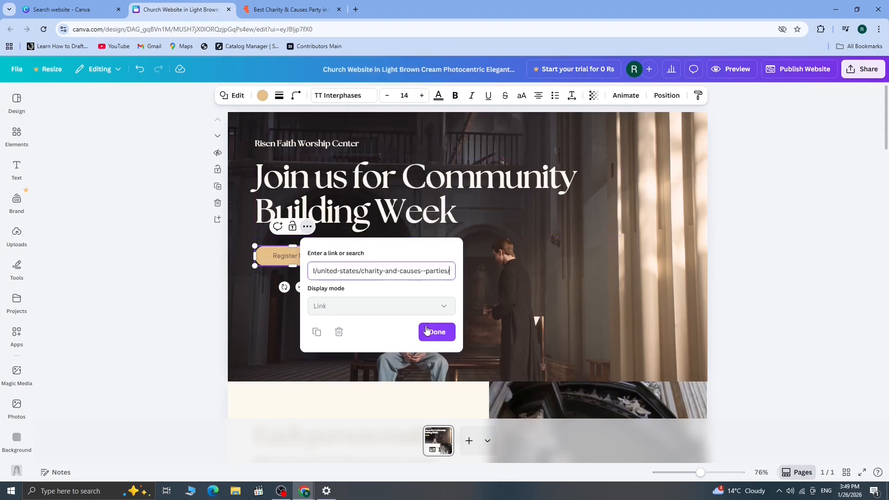
{"action": "left_click", "coordinate": [436, 333]}
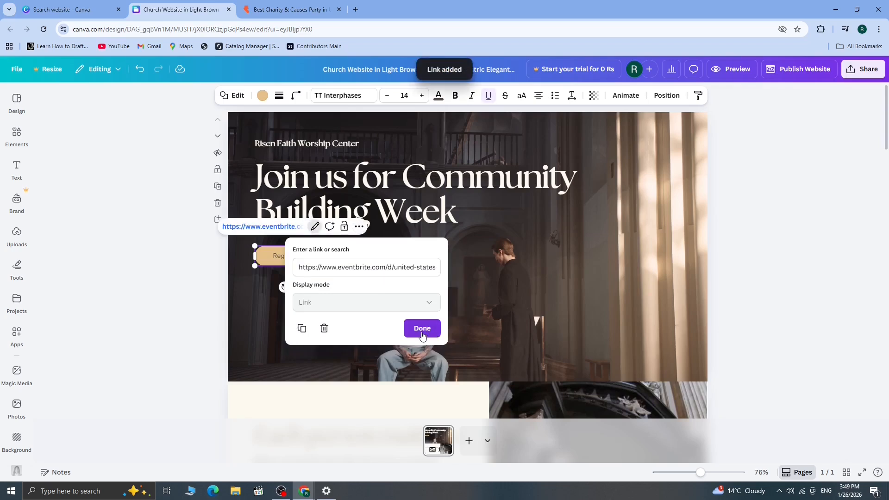
{"action": "left_click", "coordinate": [422, 329]}
{"action": "left_click", "coordinate": [177, 315]}
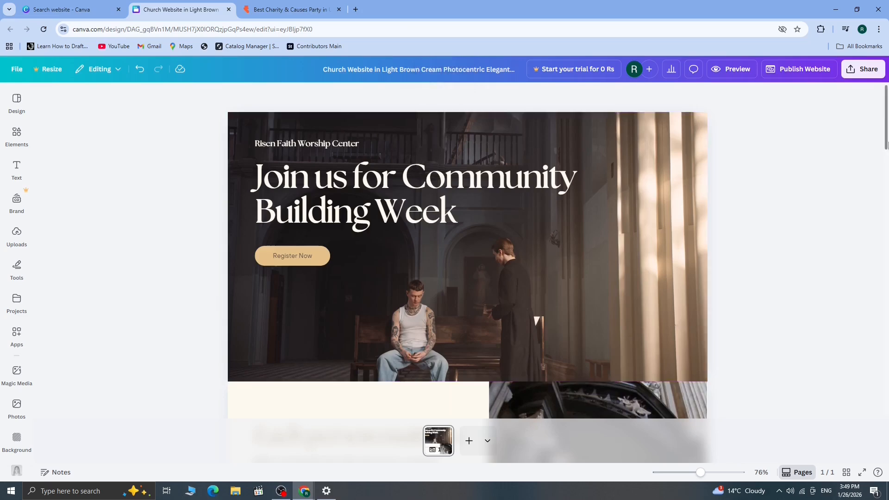
Inspect the Schedule of Events section by selecting Monday's 7:00 AM table cell and the section heading
{"action": "left_click_drag", "start_coordinate": [888, 138], "coordinate": [887, 227]}
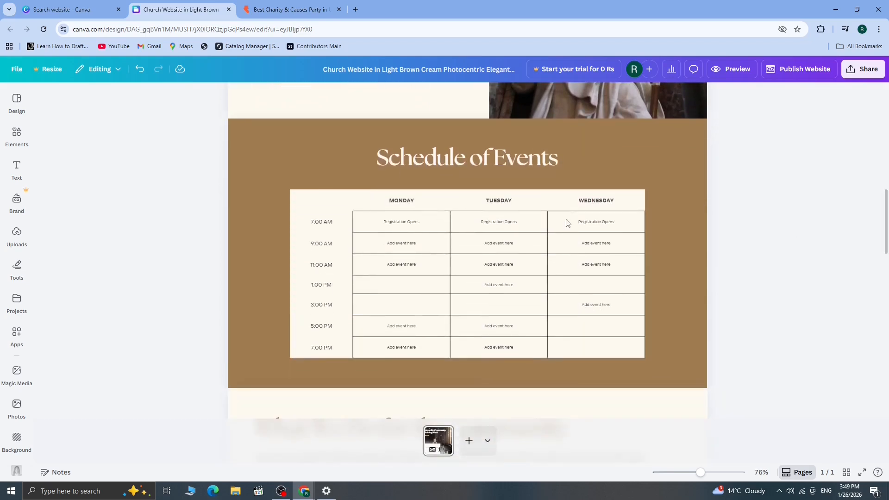
{"action": "left_click", "coordinate": [395, 226]}
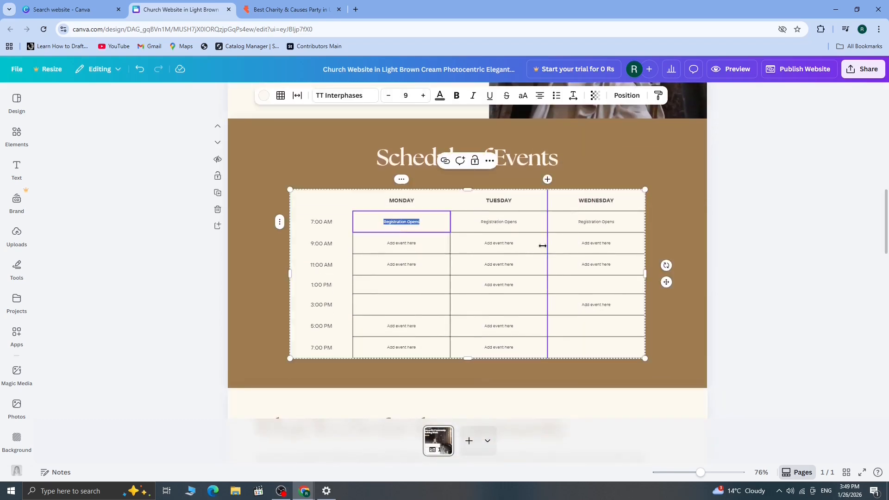
{"action": "left_click", "coordinate": [857, 250]}
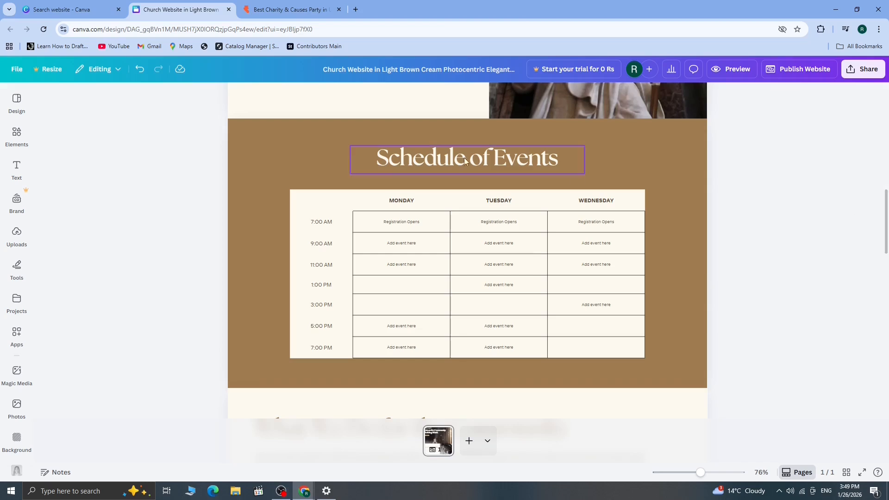
{"action": "left_click", "coordinate": [446, 171]}
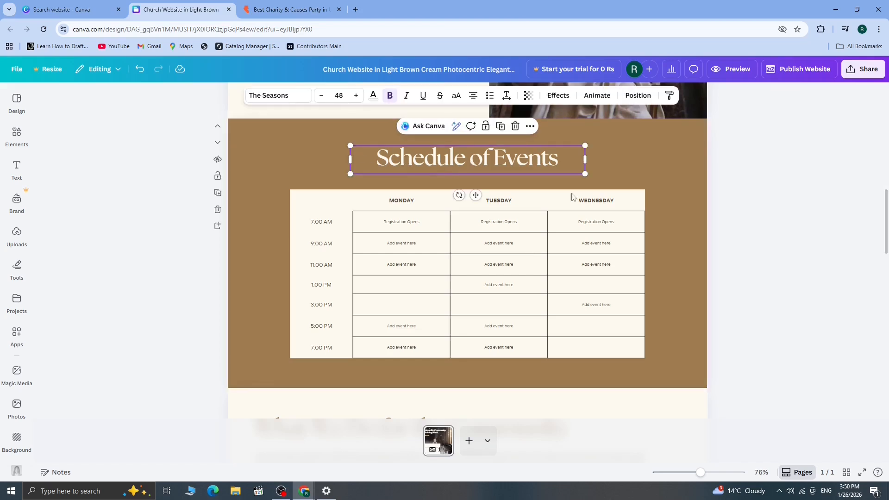
Inspect the Community Outreach and End Homelessness Program captions in the What We Do for the Community section
{"action": "left_click_drag", "start_coordinate": [887, 222], "coordinate": [887, 274]}
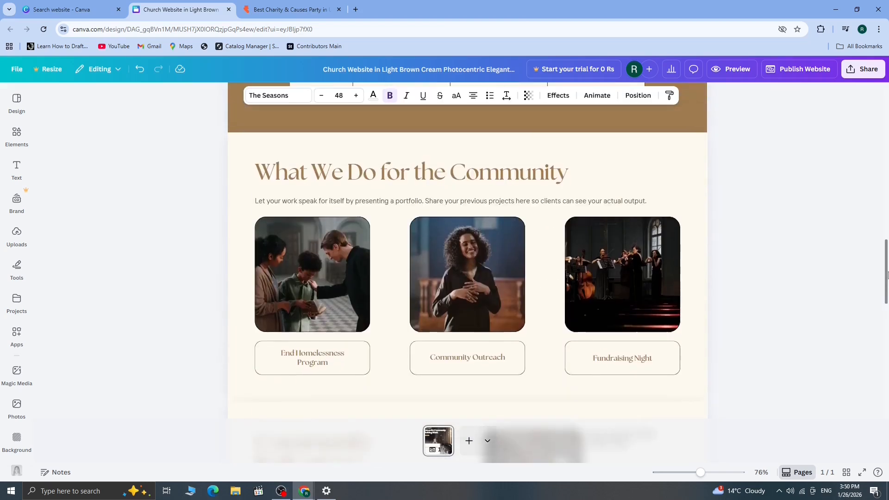
{"action": "left_click", "coordinate": [477, 363]}
{"action": "left_click", "coordinate": [308, 363]}
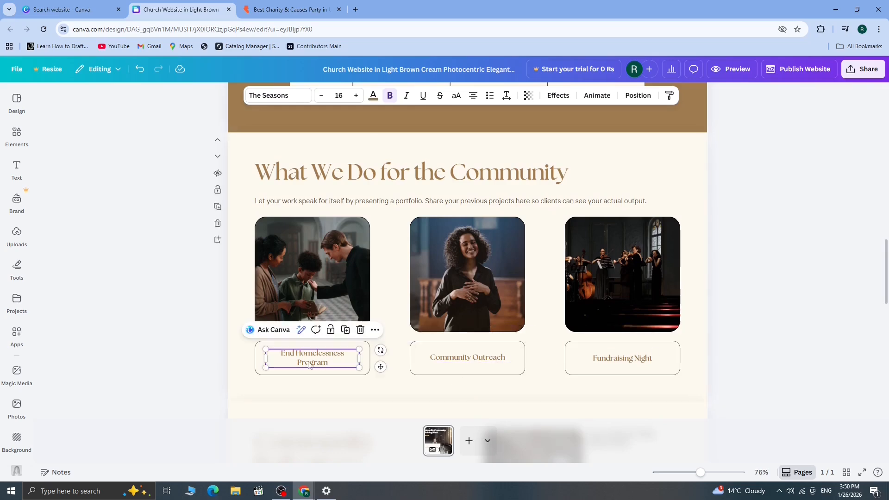
Delete the statue video beside the Each person matters text
{"action": "left_click", "coordinate": [620, 359]}
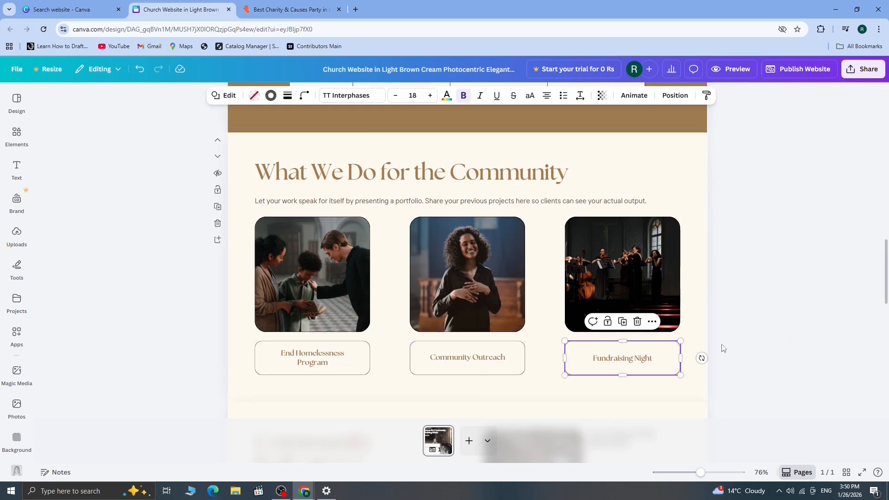
{"action": "left_click_drag", "start_coordinate": [887, 258], "coordinate": [888, 103]}
{"action": "scroll", "coordinate": [595, 302], "scroll_direction": "down", "scroll_amount": 6}
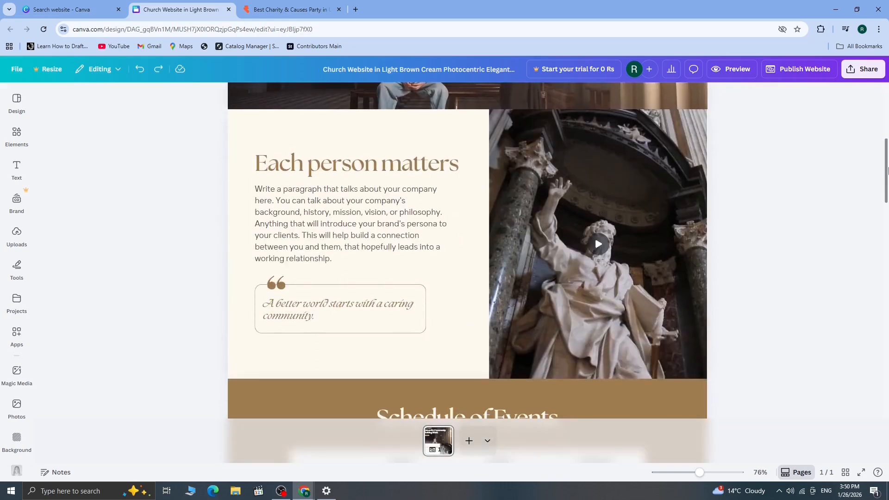
{"action": "left_click", "coordinate": [609, 271]}
{"action": "key", "text": "Delete"}
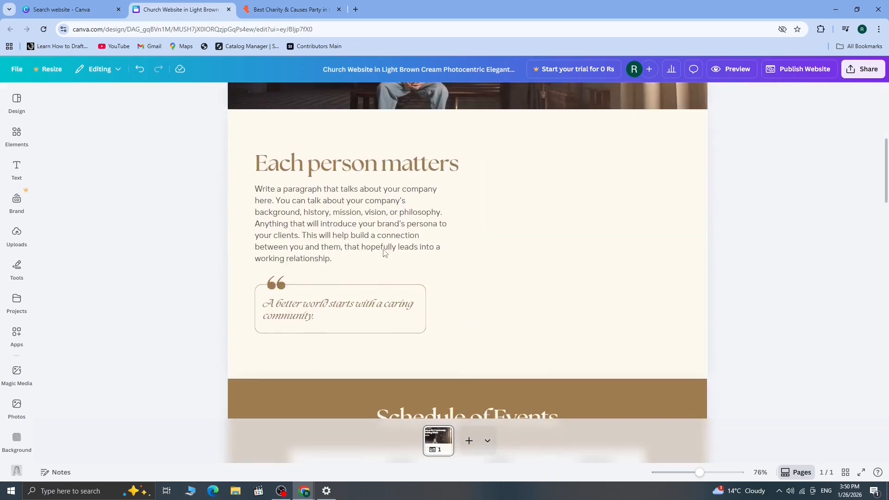
Enlarge the Each person matters heading and paragraph group and centre it in its section
{"action": "left_click", "coordinate": [279, 170]}
{"action": "left_click_drag", "start_coordinate": [280, 170], "coordinate": [386, 162]}
{"action": "left_click_drag", "start_coordinate": [576, 255], "coordinate": [658, 298]}
{"action": "left_click_drag", "start_coordinate": [529, 146], "coordinate": [484, 141]}
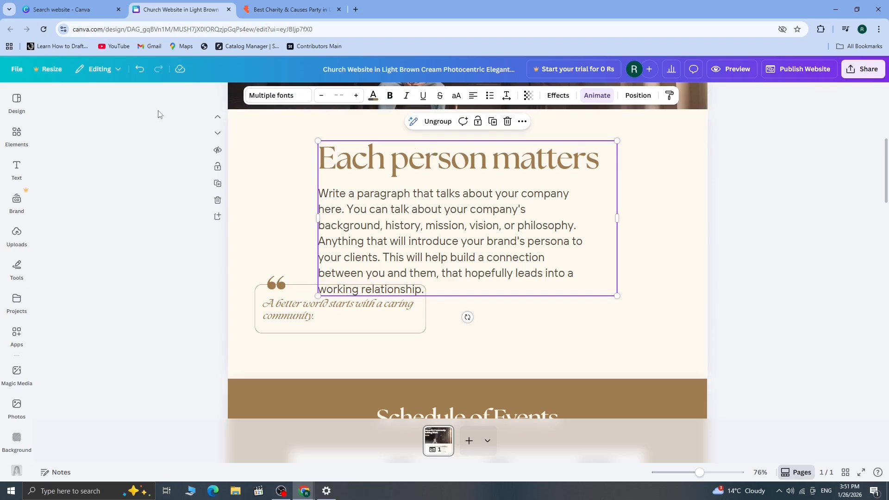
Move the caring community quote box and its quotation mark to the centre beneath the enlarged paragraph
{"action": "left_click", "coordinate": [279, 285]}
{"action": "left_click", "coordinate": [320, 313]}
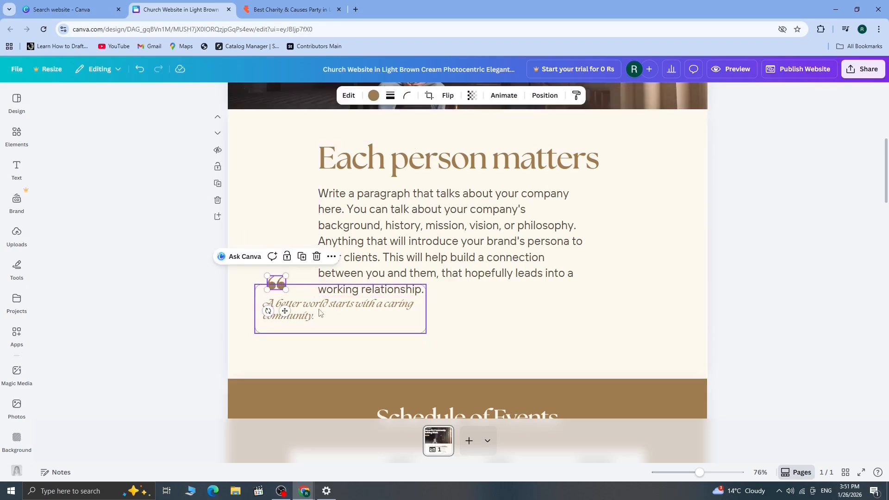
{"action": "left_click_drag", "start_coordinate": [306, 304], "coordinate": [429, 329]}
{"action": "left_click_drag", "start_coordinate": [285, 286], "coordinate": [381, 318]}
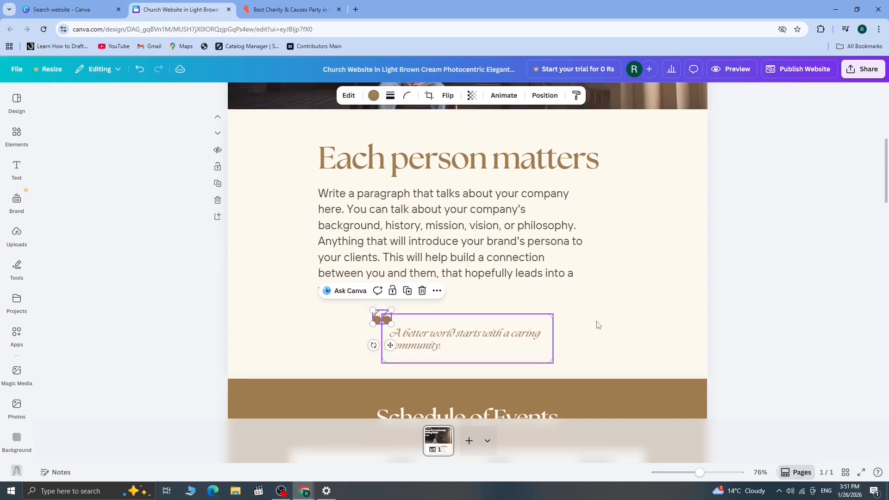
{"action": "left_click", "coordinate": [835, 275]}
Centre-align the Each person matters heading and paragraph and move the group slightly up
{"action": "left_click", "coordinate": [508, 213]}
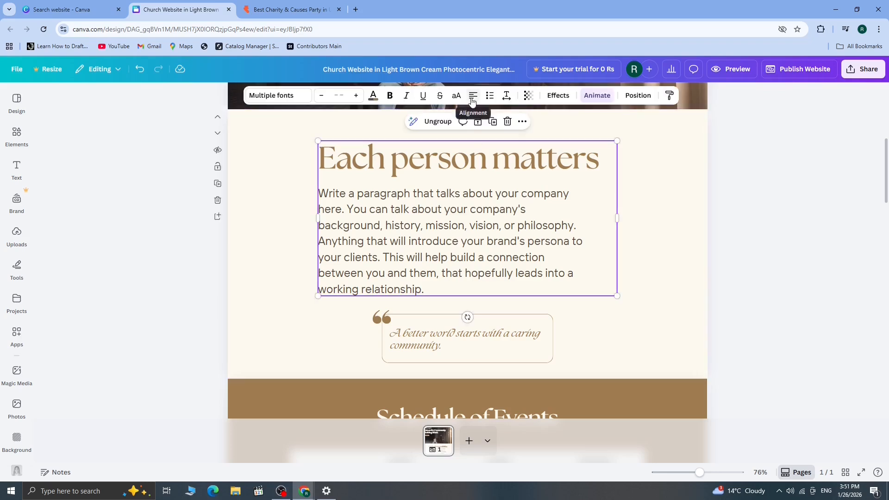
{"action": "left_click", "coordinate": [472, 95]}
{"action": "left_click_drag", "start_coordinate": [454, 231], "coordinate": [454, 226]}
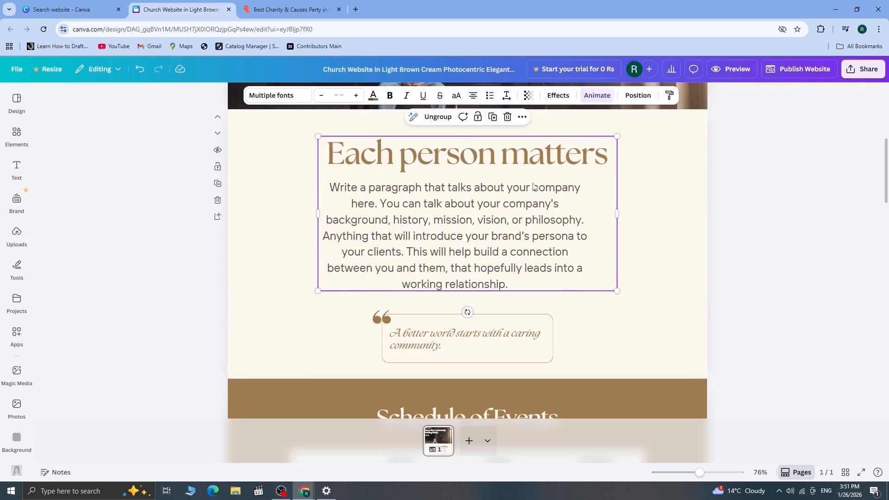
Apply the Rise animation to the Each person matters text group and shift the group slightly to the right
{"action": "left_click", "coordinate": [596, 96]}
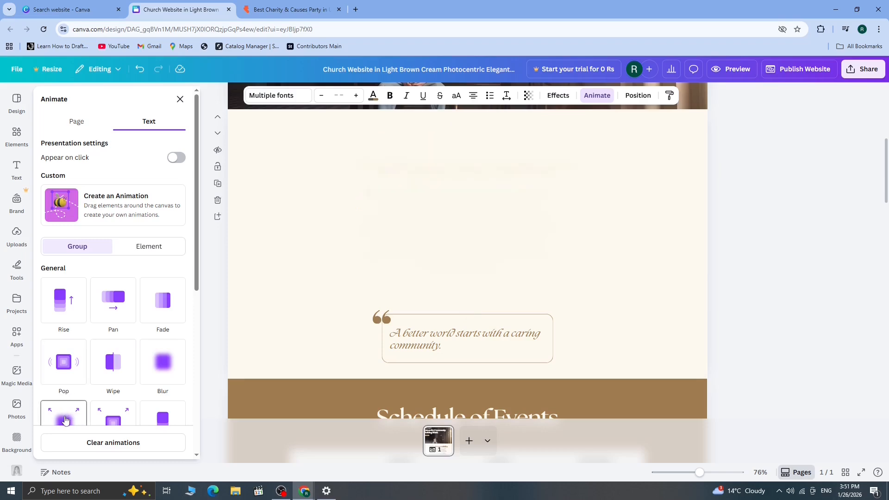
{"action": "left_click", "coordinate": [57, 316]}
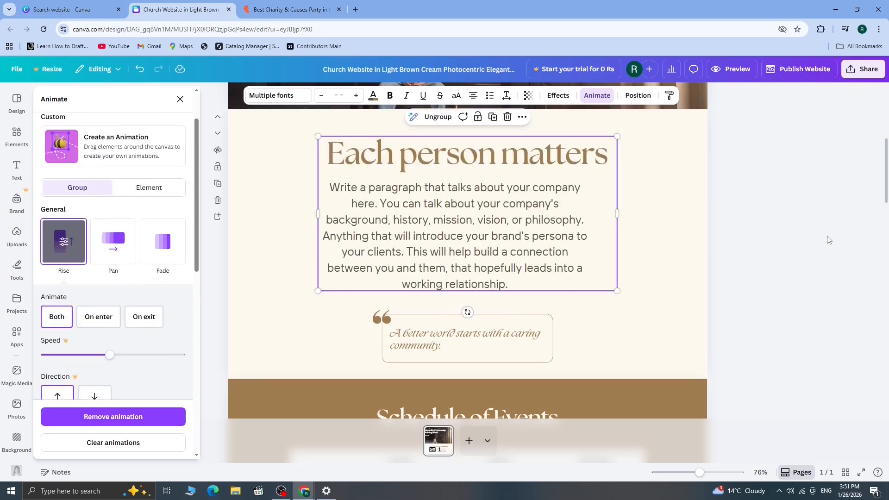
{"action": "left_click", "coordinate": [807, 238]}
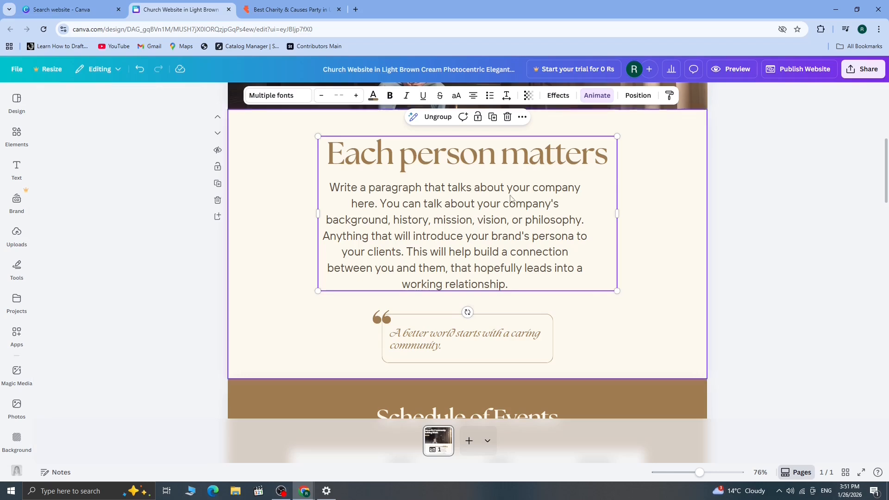
{"action": "left_click_drag", "start_coordinate": [472, 161], "coordinate": [478, 158]}
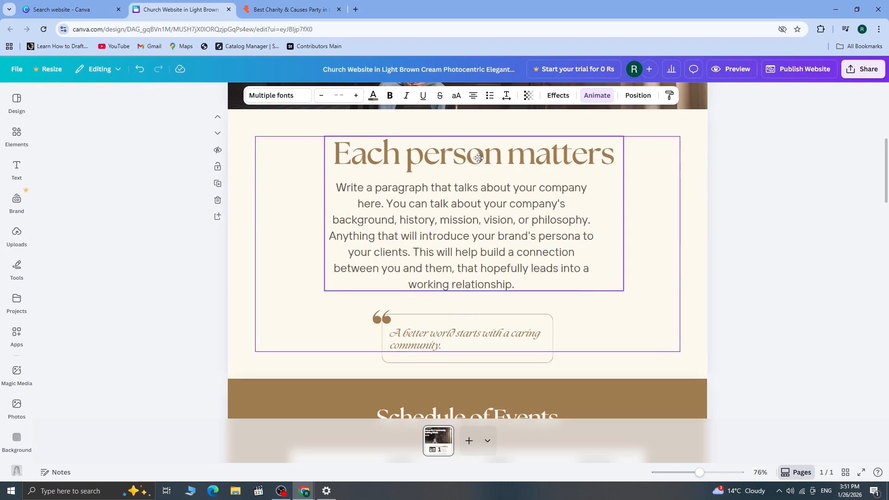
{"action": "left_click", "coordinate": [813, 246]}
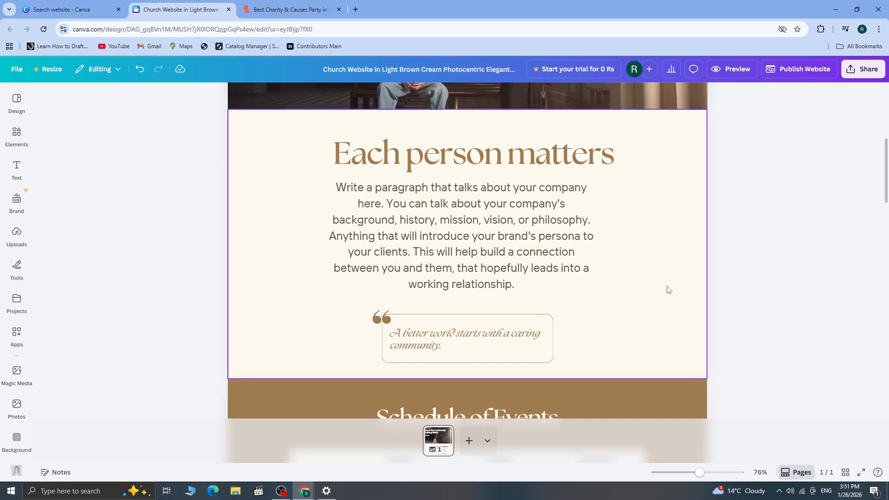
In the website publishing settings, change the ending of the site address to comunityweek and save it
{"action": "left_click_drag", "start_coordinate": [885, 189], "coordinate": [866, 122]}
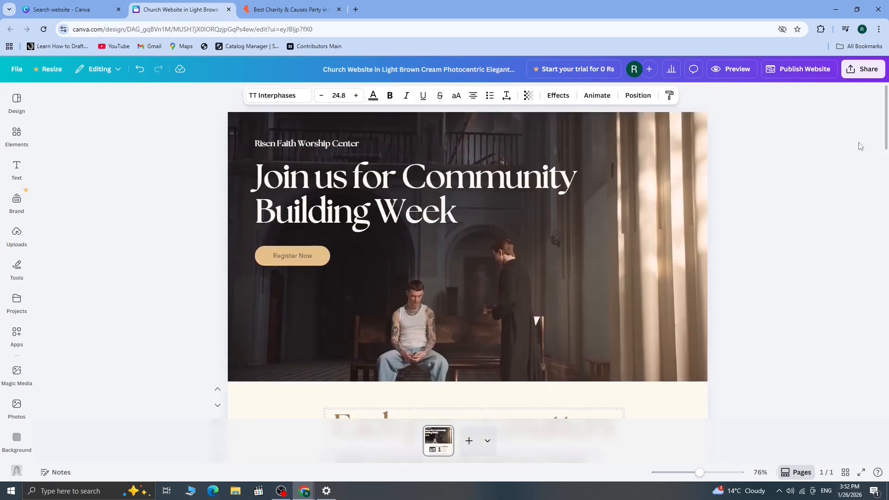
{"action": "left_click", "coordinate": [802, 72]}
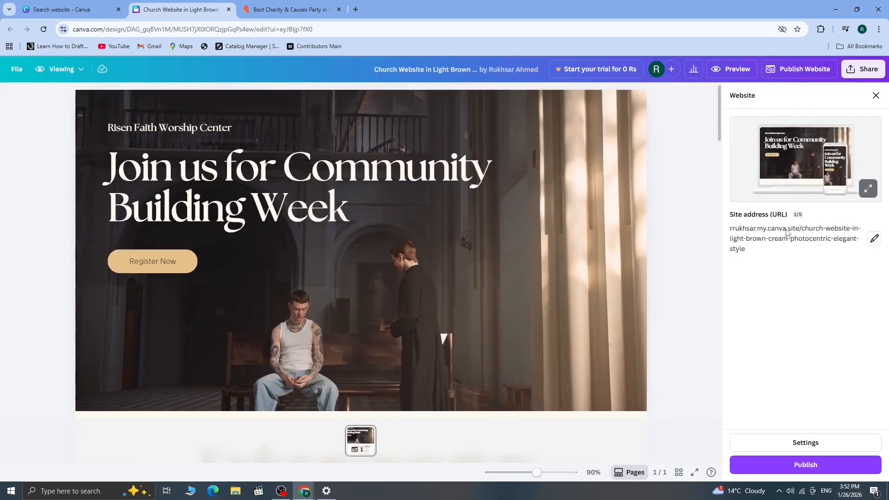
{"action": "left_click", "coordinate": [875, 239]}
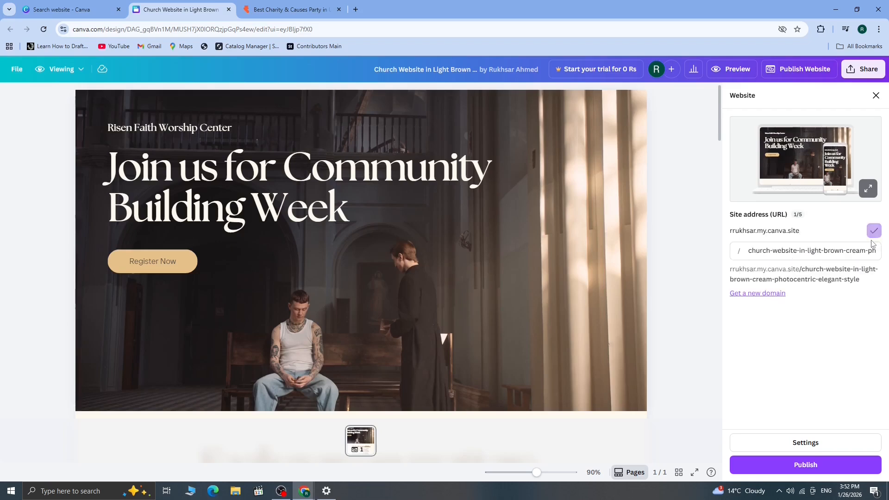
{"action": "left_click", "coordinate": [734, 251]}
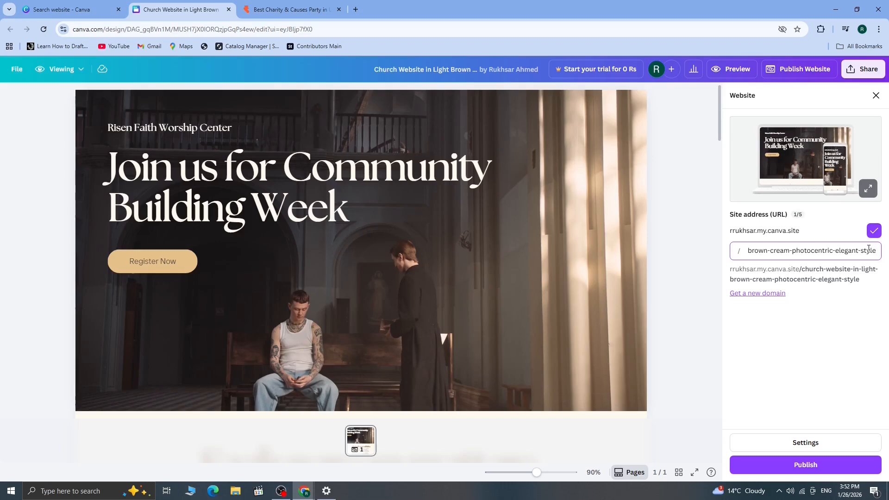
{"action": "key", "text": "ctrl+a"}
{"action": "key", "text": "BackSpace"}
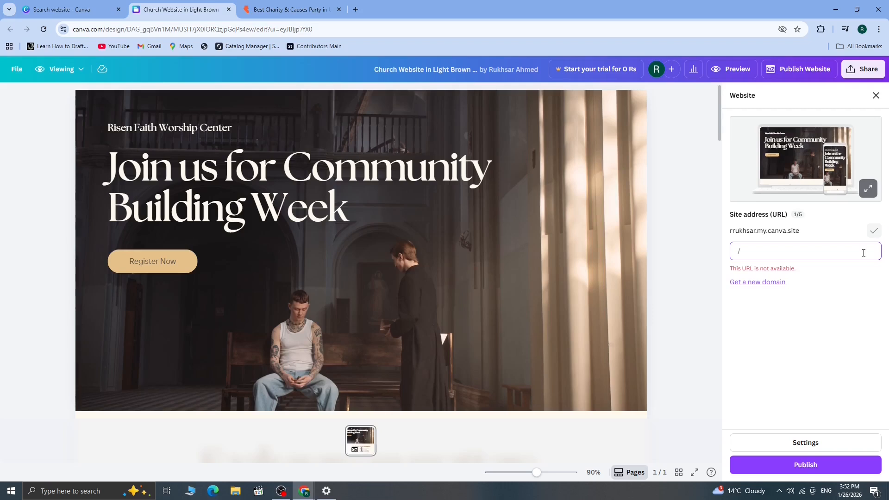
{"action": "type", "text": "comunity-"}
{"action": "key", "text": "BackSpace"}
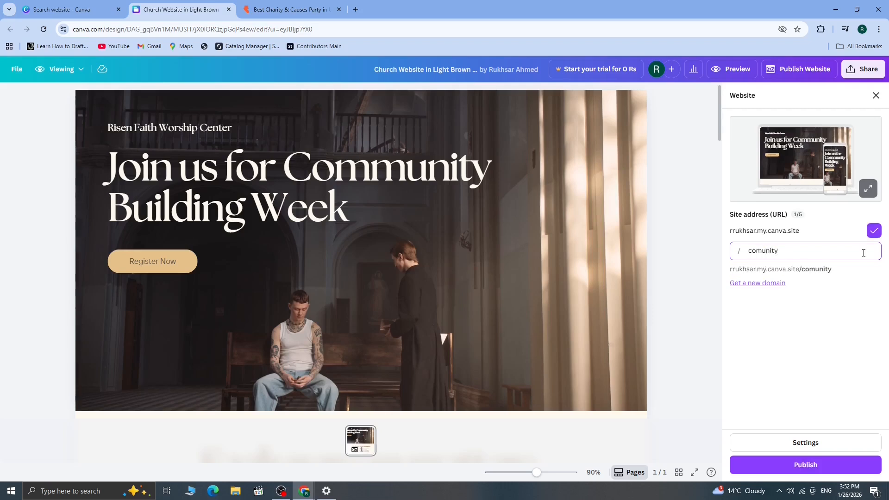
{"action": "type", "text": "week"}
{"action": "left_click", "coordinate": [874, 230]}
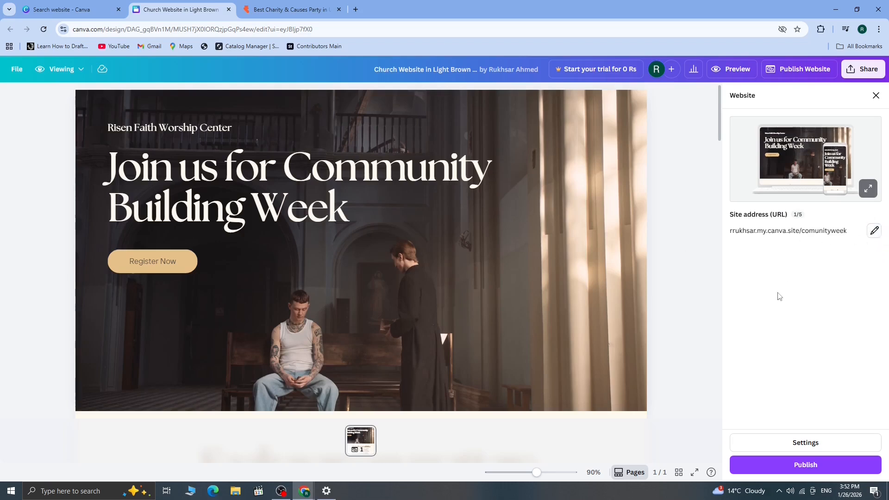
Publish the website and open the live page
{"action": "left_click", "coordinate": [795, 465]}
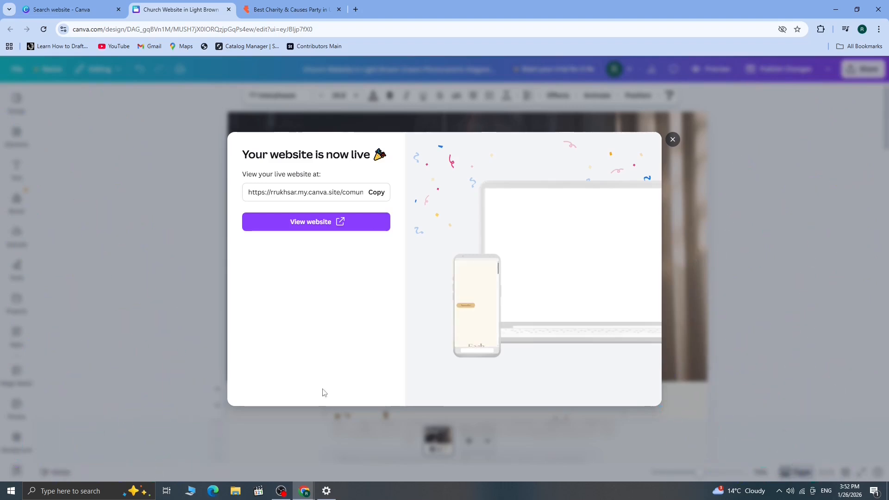
{"action": "left_click", "coordinate": [329, 223]}
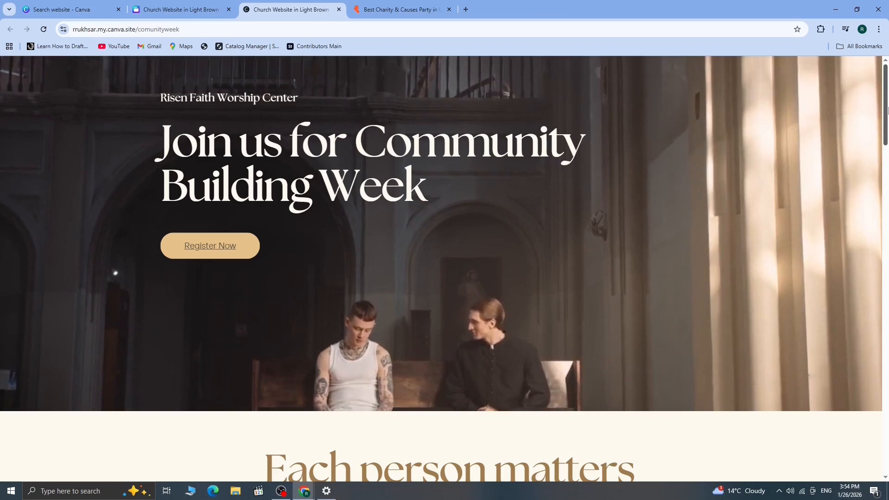
Review the live website from the Schedule of Events through the community sections to the contact footer
{"action": "left_click_drag", "start_coordinate": [888, 109], "coordinate": [887, 248]}
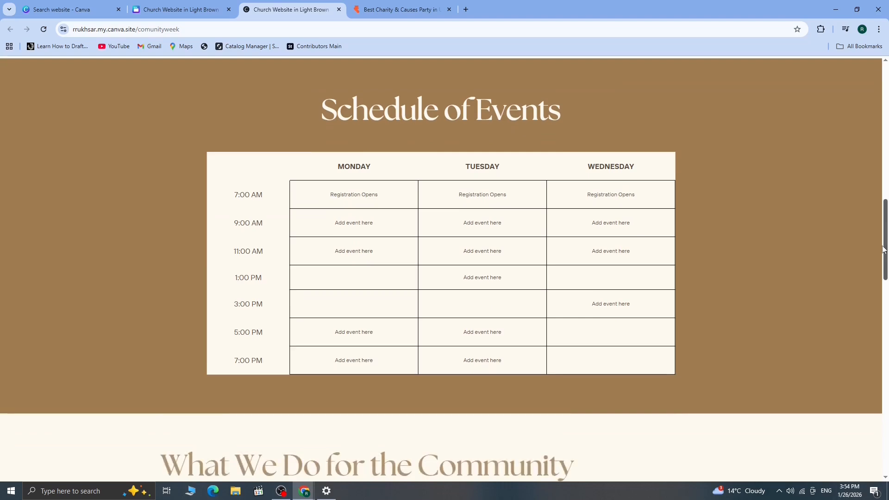
{"action": "left_click_drag", "start_coordinate": [888, 214], "coordinate": [888, 287]}
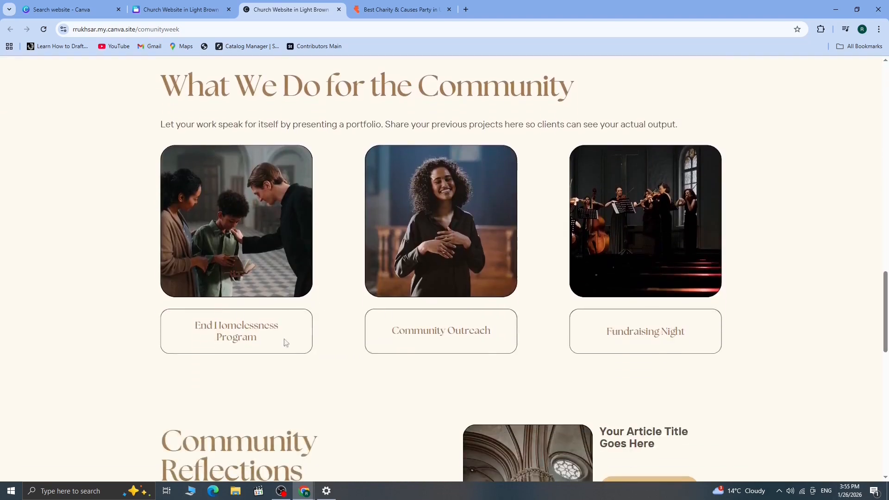
{"action": "left_click_drag", "start_coordinate": [887, 291], "coordinate": [887, 354]}
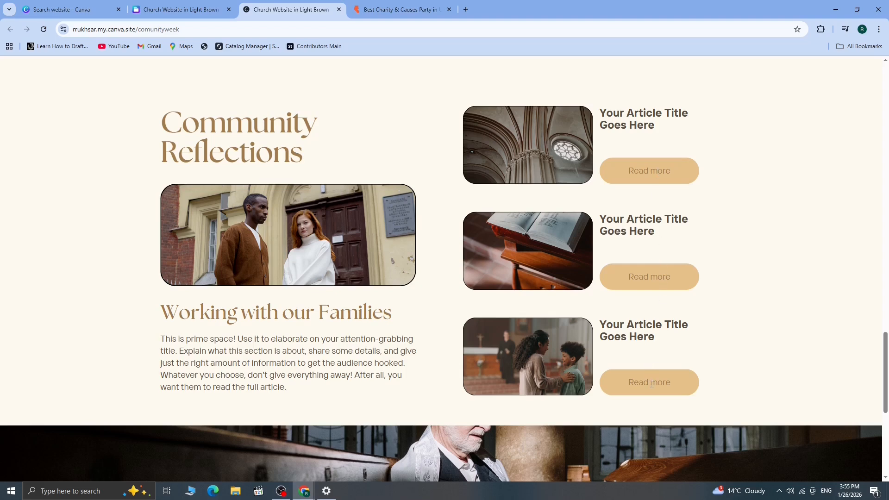
{"action": "left_click_drag", "start_coordinate": [880, 362], "coordinate": [881, 421]}
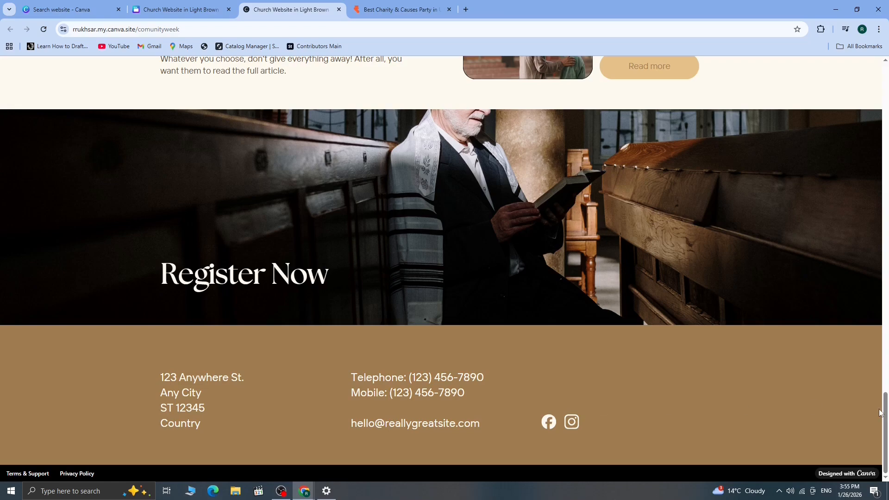
{"action": "left_click_drag", "start_coordinate": [887, 419], "coordinate": [887, 81]}
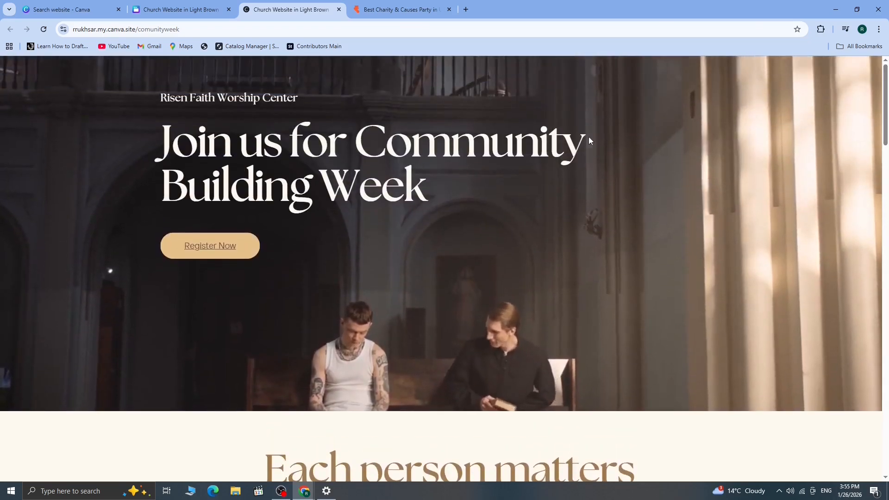
Test the Register Now button on the live site, browse the linked Eventbrite charity events, and close the Eventbrite tabs
{"action": "left_click", "coordinate": [219, 249]}
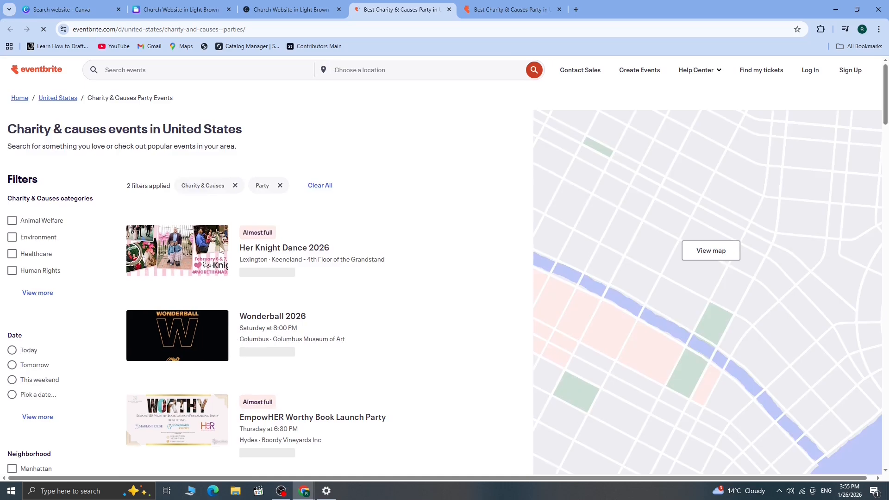
{"action": "left_click", "coordinate": [561, 10]}
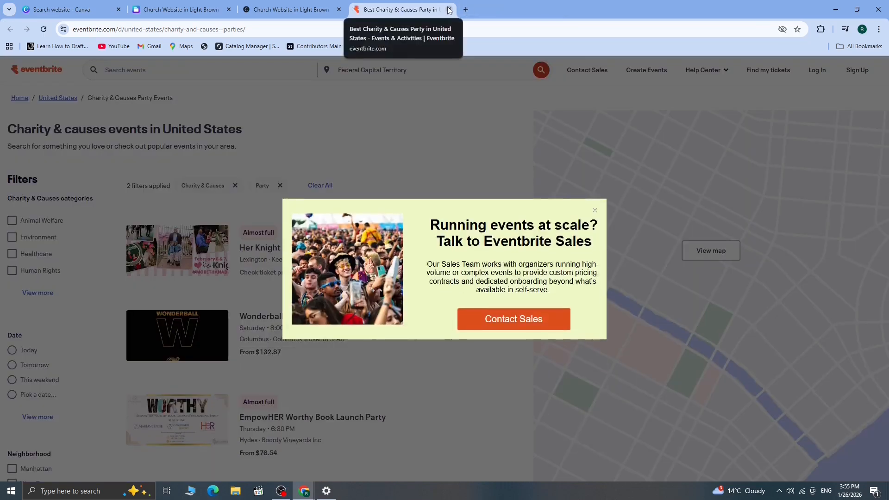
{"action": "left_click", "coordinate": [449, 10]}
{"action": "left_click", "coordinate": [209, 248]}
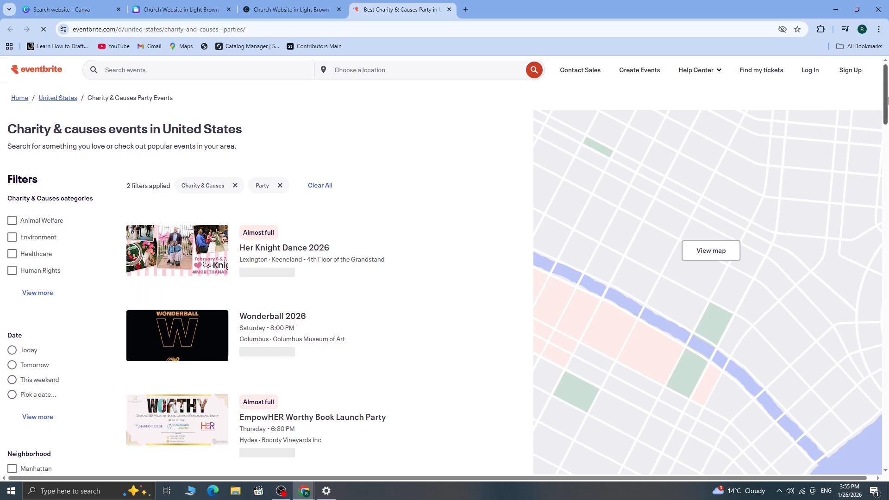
{"action": "scroll", "coordinate": [875, 120], "scroll_direction": "down", "scroll_amount": 8}
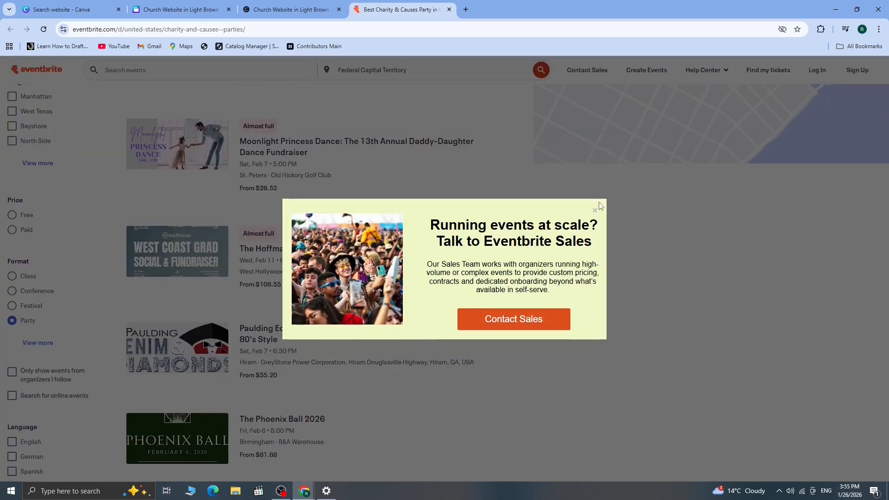
{"action": "left_click", "coordinate": [595, 210]}
{"action": "left_click", "coordinate": [449, 10]}
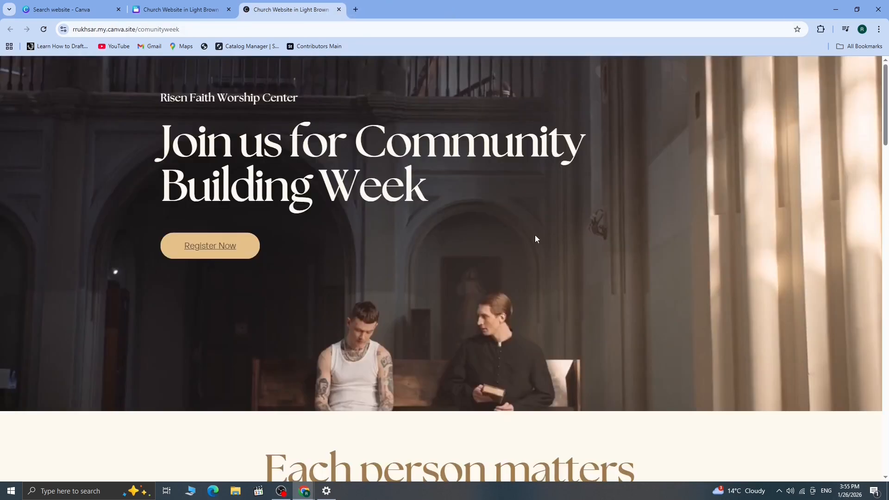